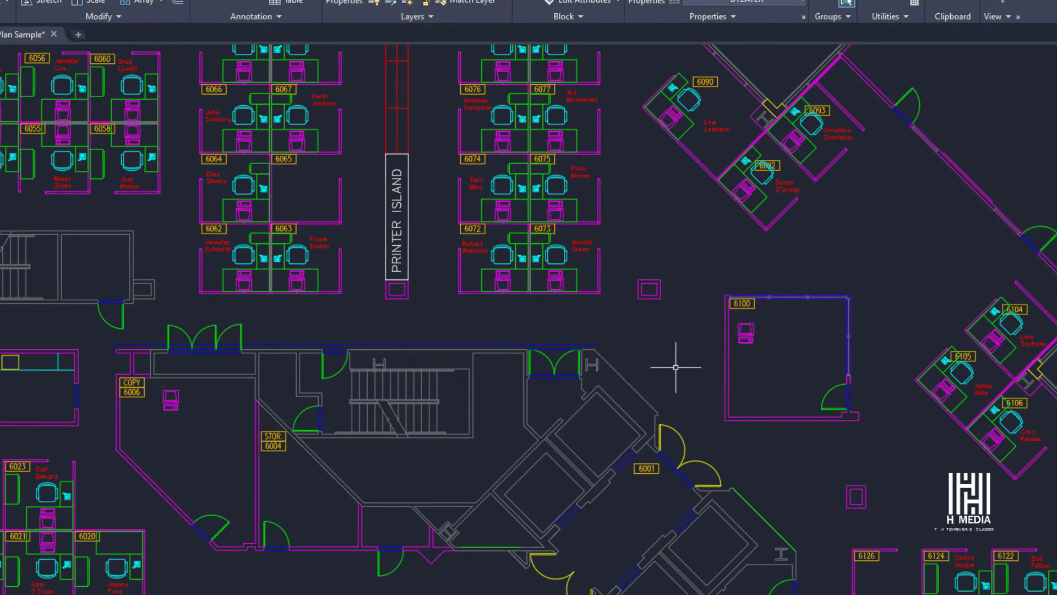
Pan around the office plan to review room 6100, the lobby near 6001 and rooms 6124–6127
middle_drag(680, 365, 719, 395)
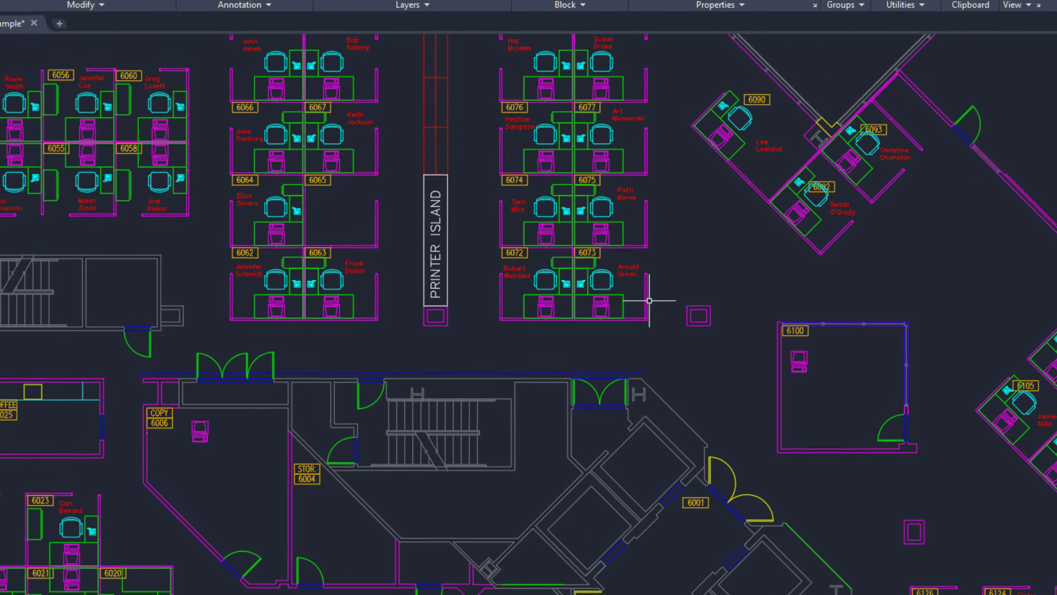
scroll(659, 240, up, 2)
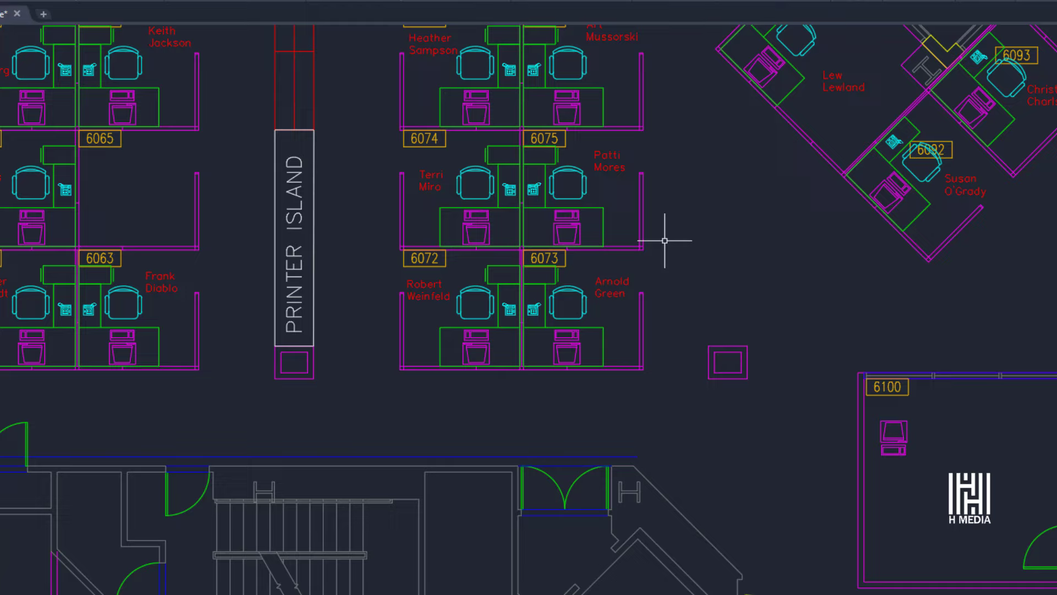
middle_drag(662, 238, 663, 213)
mouse_move(774, 408)
middle_down()
mouse_move(706, 295)
mouse_move(643, 230)
middle_up()
middle_drag(728, 346, 675, 198)
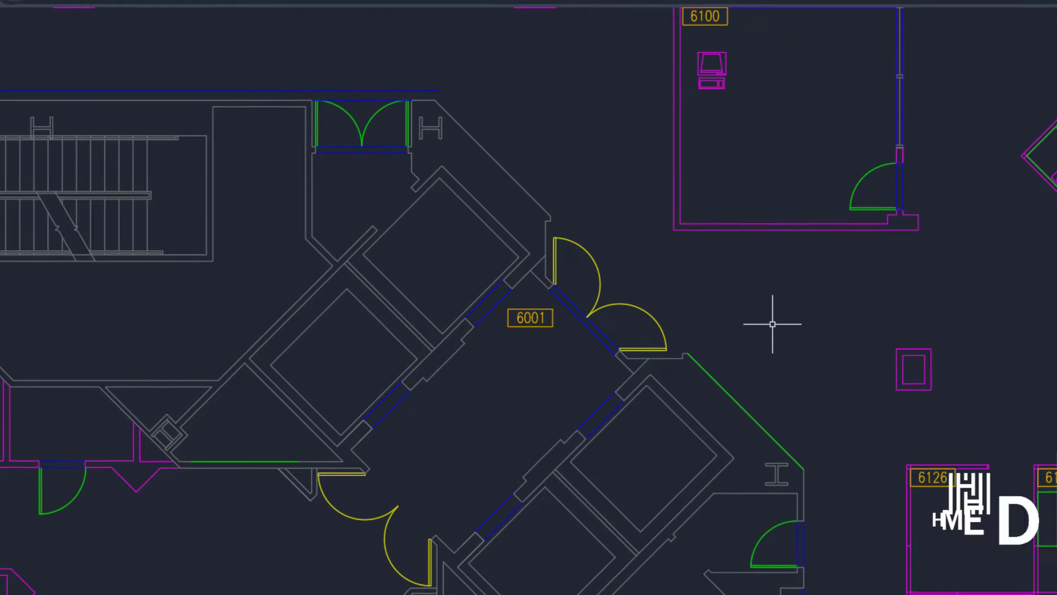
middle_drag(772, 323, 648, 257)
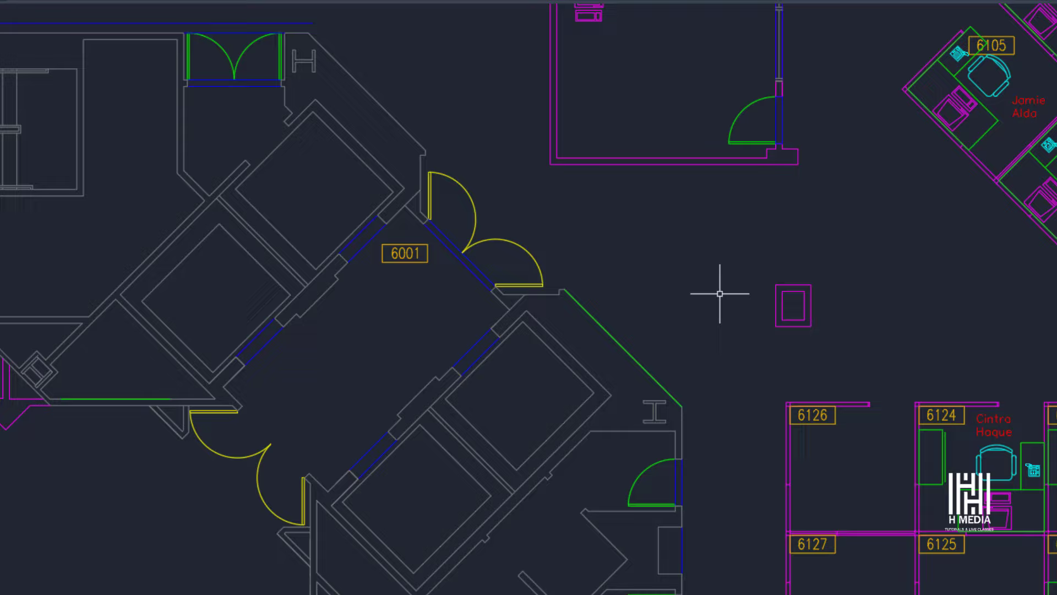
middle_drag(720, 293, 640, 130)
middle_drag(522, 262, 634, 439)
Look over cubicles 6051–6075 and the Printer Island, then start a new blank drawing, Drawing6
middle_drag(633, 233, 696, 378)
mouse_move(460, 71)
middle_down()
mouse_move(479, 130)
mouse_move(553, 202)
mouse_move(670, 243)
mouse_move(821, 349)
middle_up()
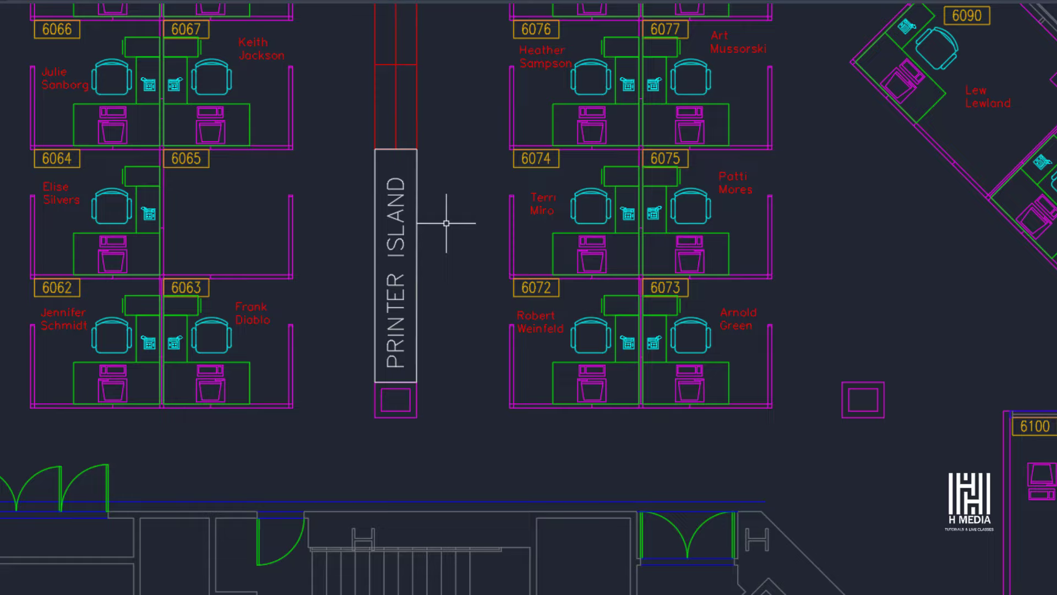
middle_drag(446, 223, 640, 326)
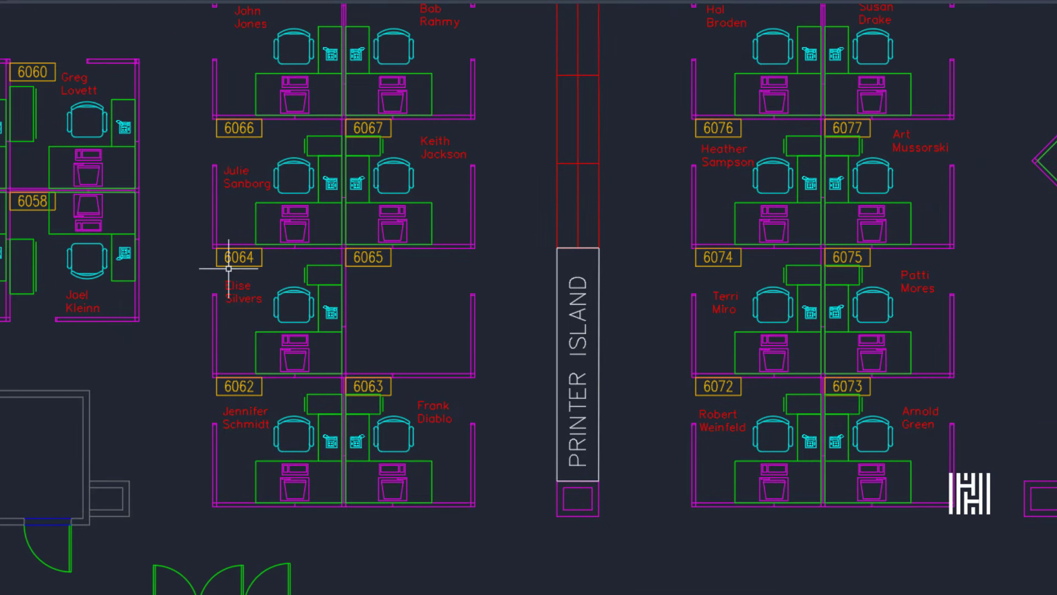
middle_drag(228, 268, 383, 315)
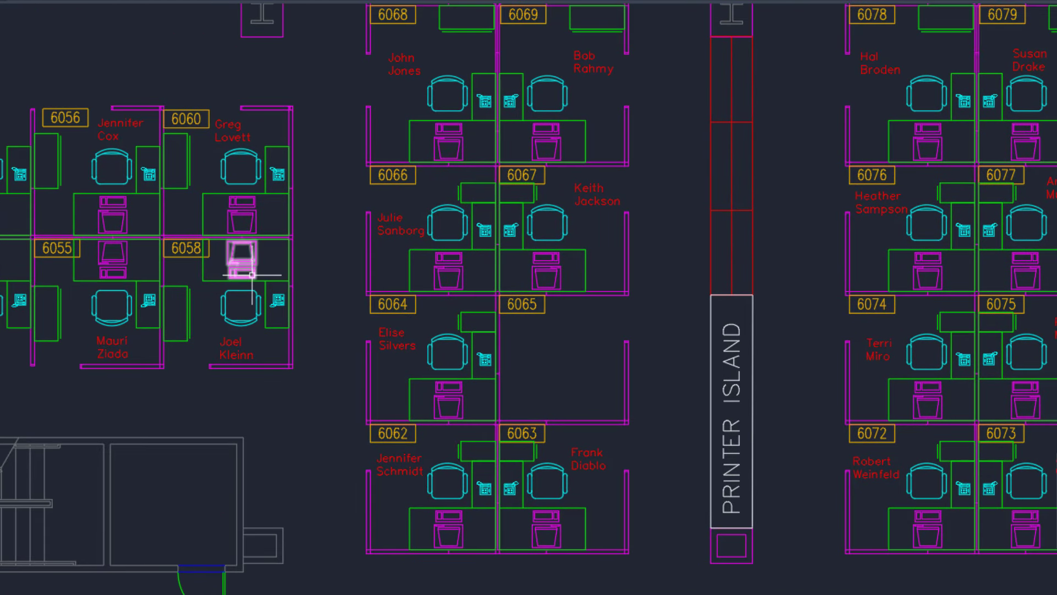
middle_drag(272, 240, 409, 280)
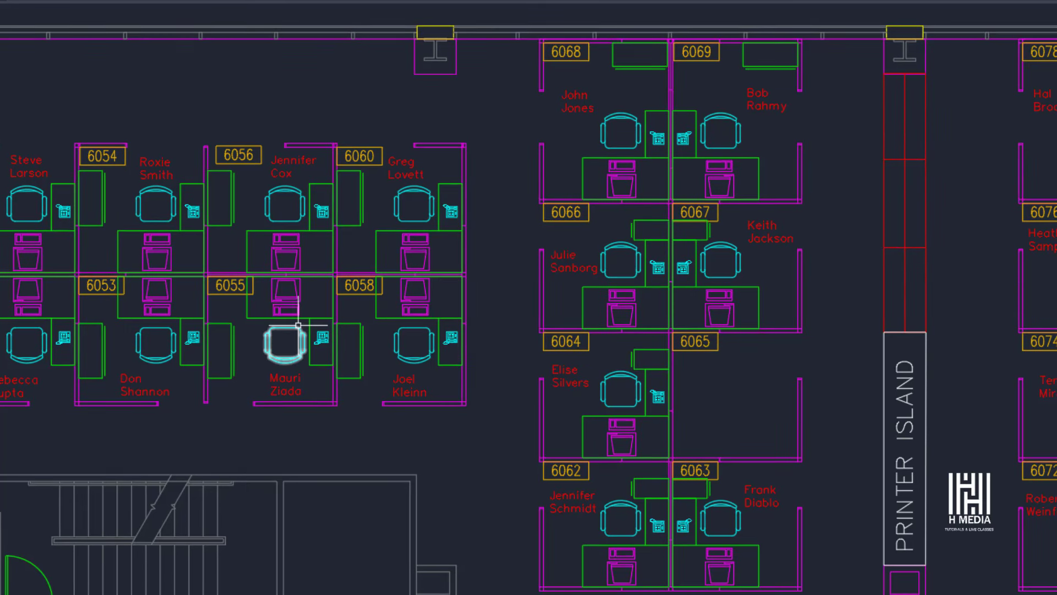
scroll(298, 325, up, 2)
middle_drag(307, 323, 722, 375)
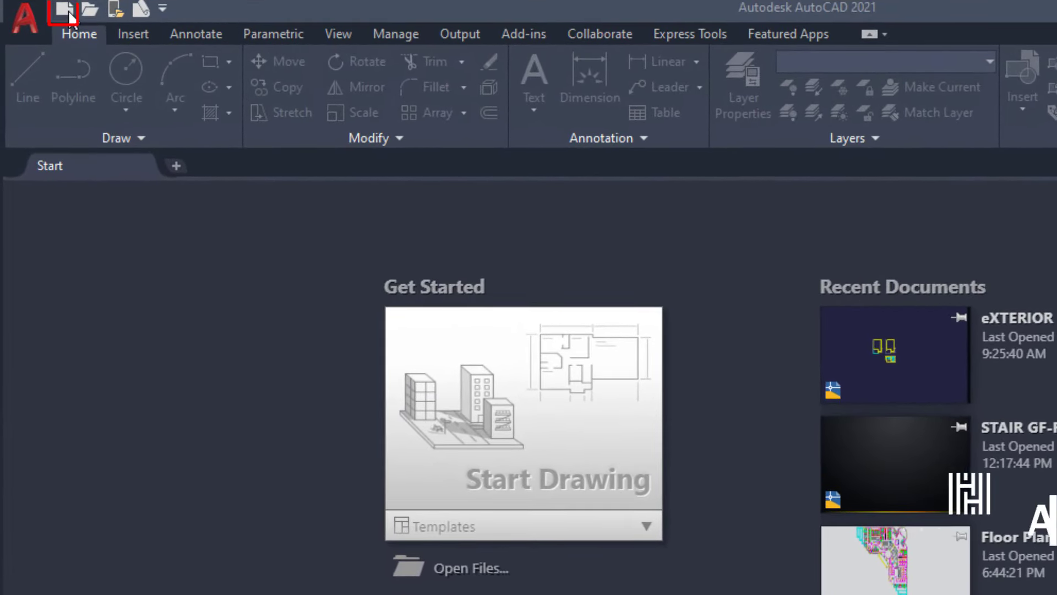
key(ctrl+n)
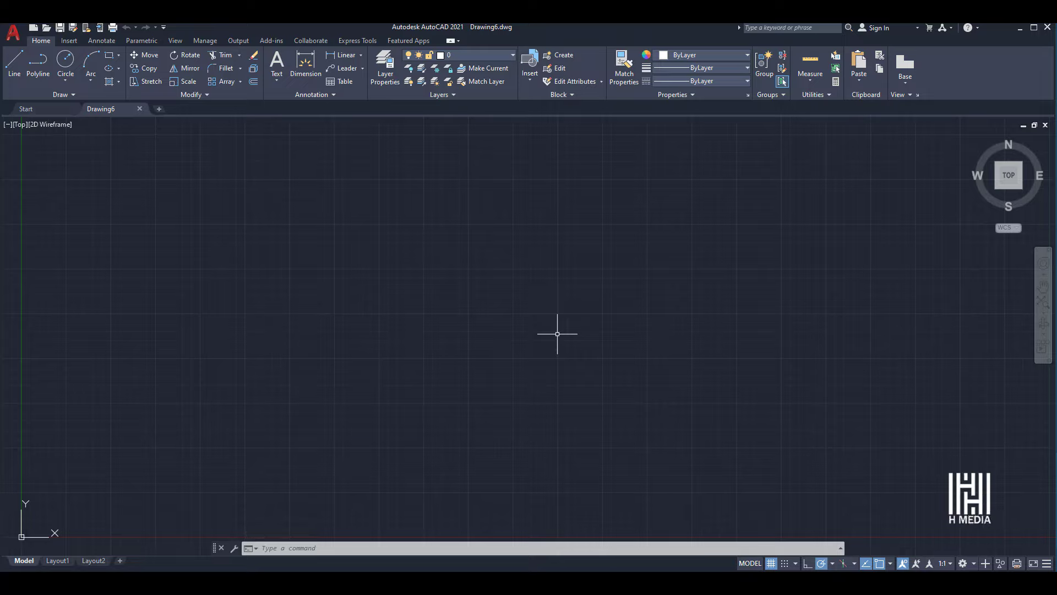
Run IMPORT and select Drawing4-Layout1.pdf as the file to bring into Drawing6
text(IMPORT)
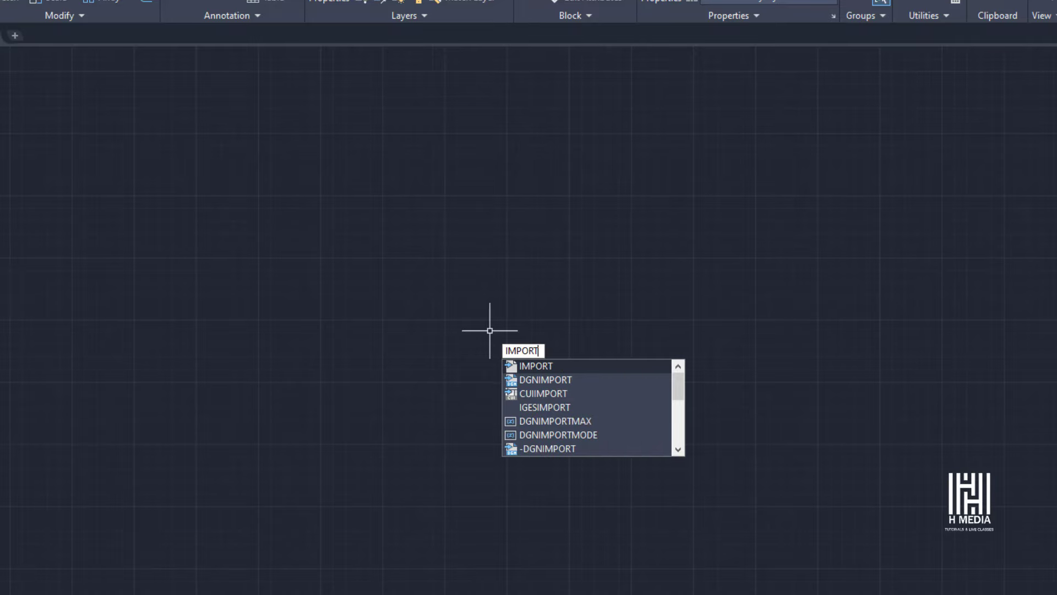
key(Return)
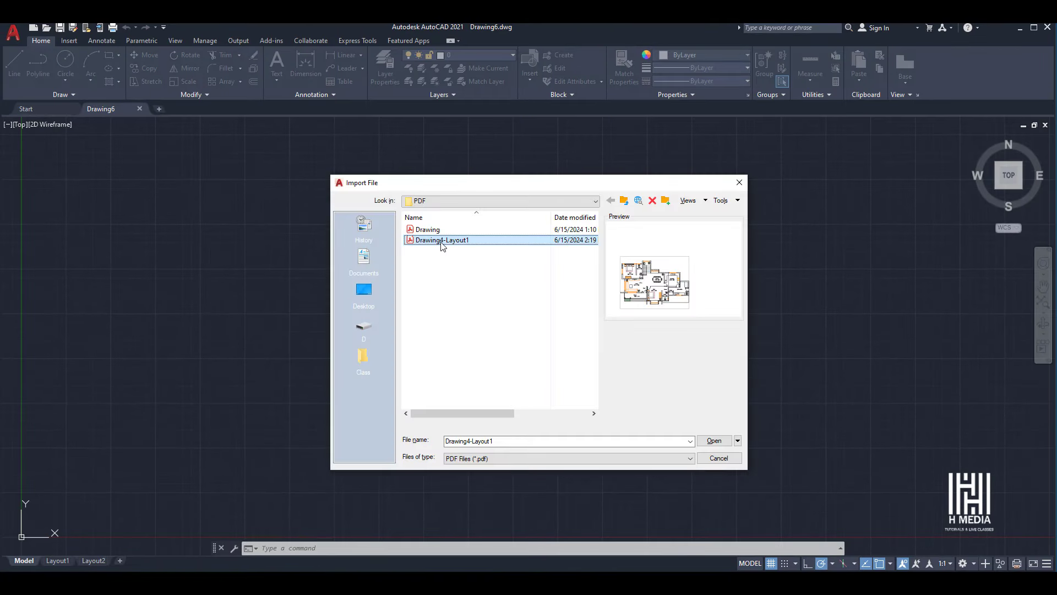
click(715, 441)
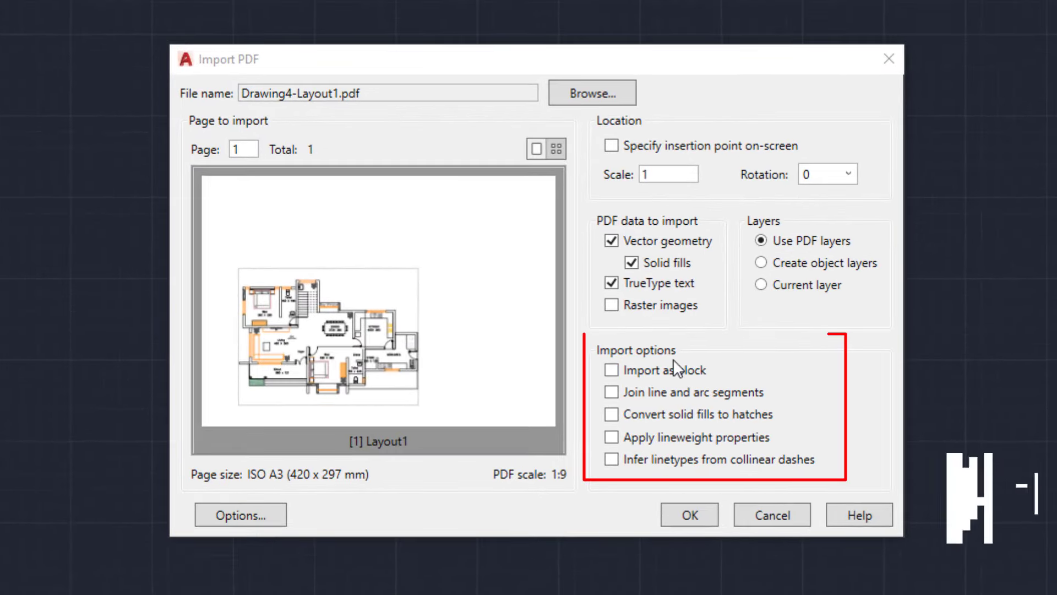
Import the PDF with line and arc segments joined, solid fills as hatches and lineweights applied
click(663, 394)
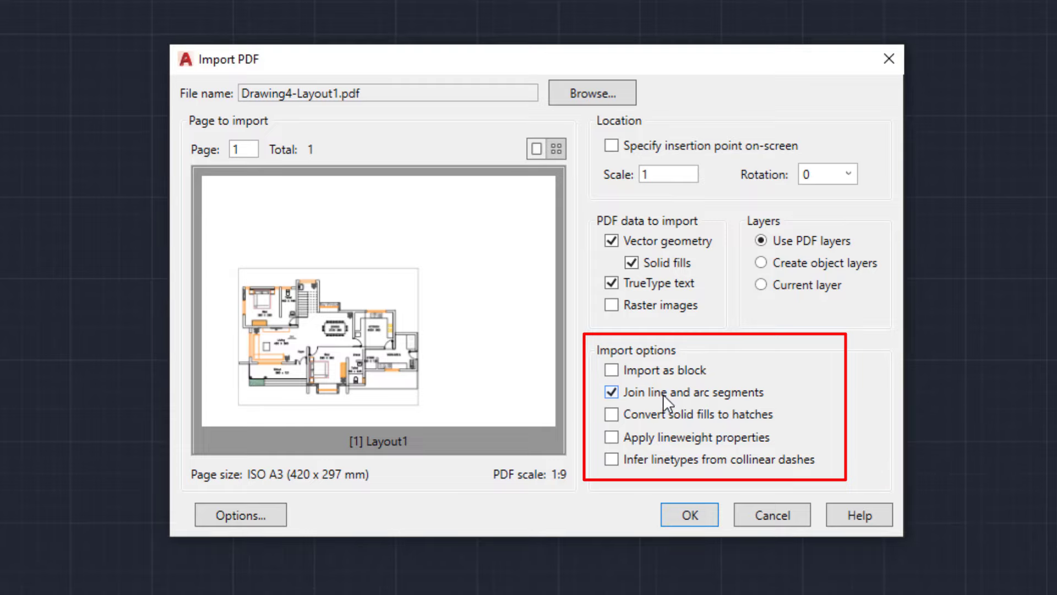
click(645, 417)
click(646, 442)
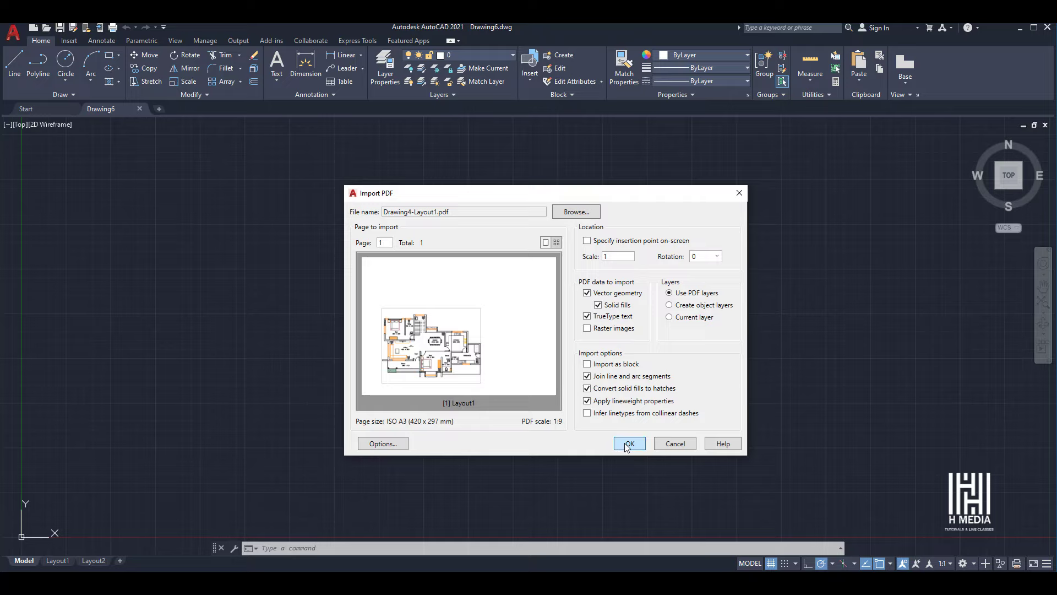
click(629, 443)
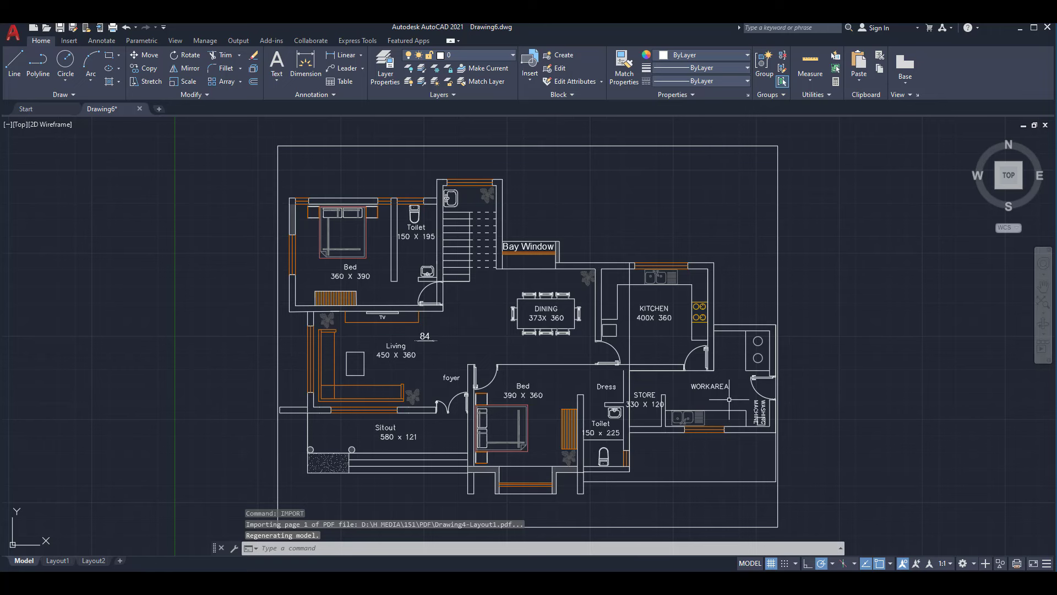
Dismiss the import prompt and zoom and pan to frame the imported house plan
key(Escape)
scroll(729, 399, down, 3)
scroll(549, 217, up, 5)
middle_drag(550, 217, 582, 220)
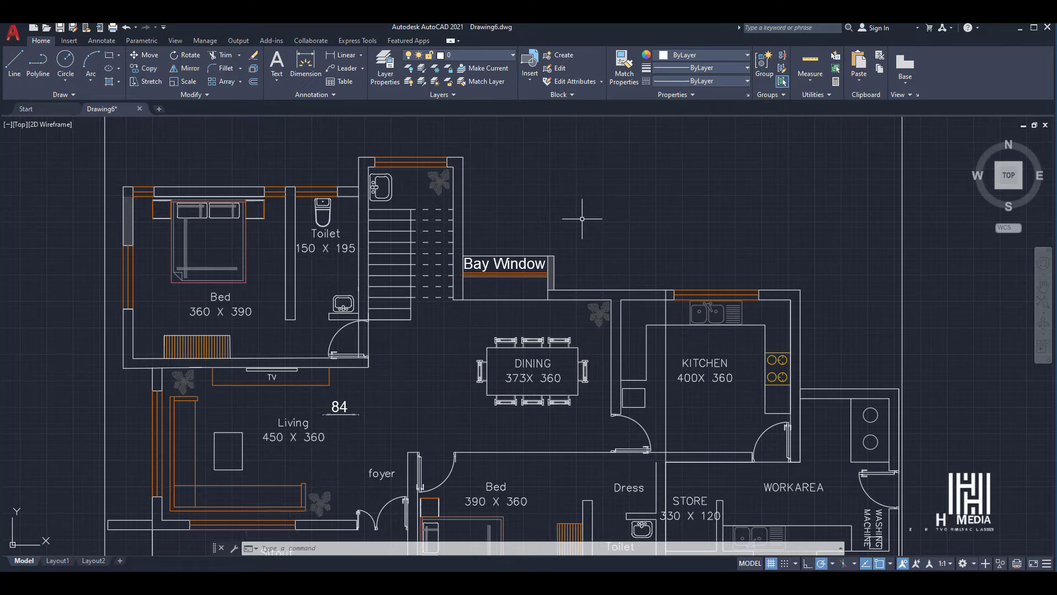
Use LAYOFF on a plant symbol to turn off the PDF_PDF_cad-block.com layer
text(LAYOFF)
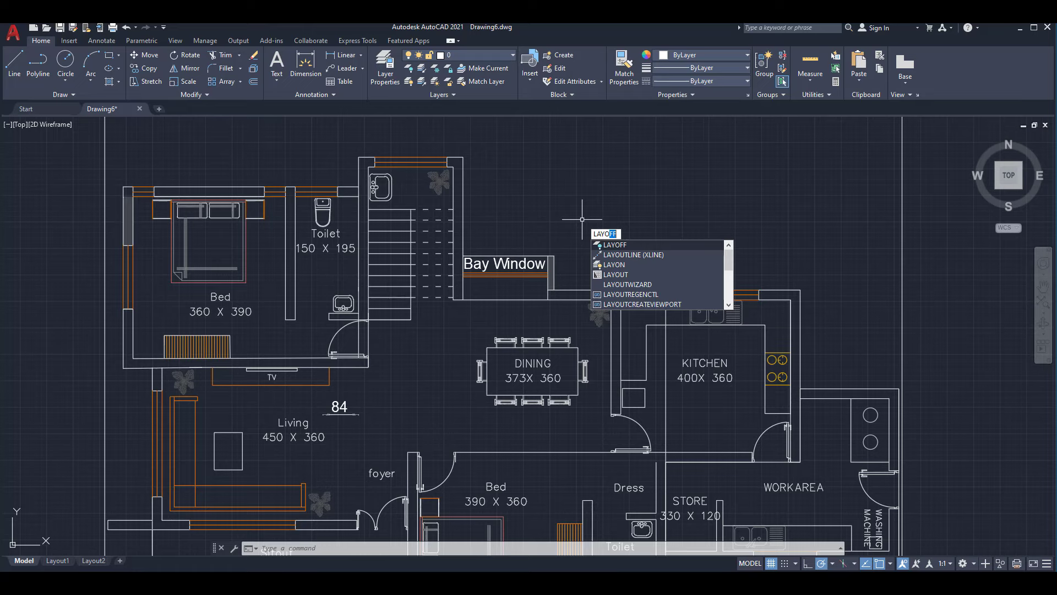
key(Return)
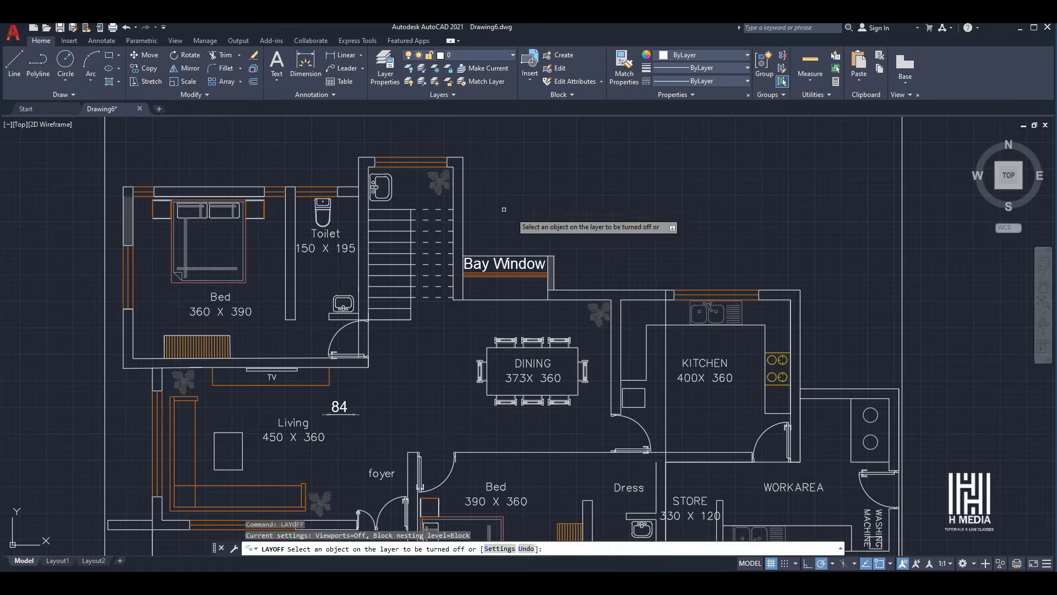
click(435, 183)
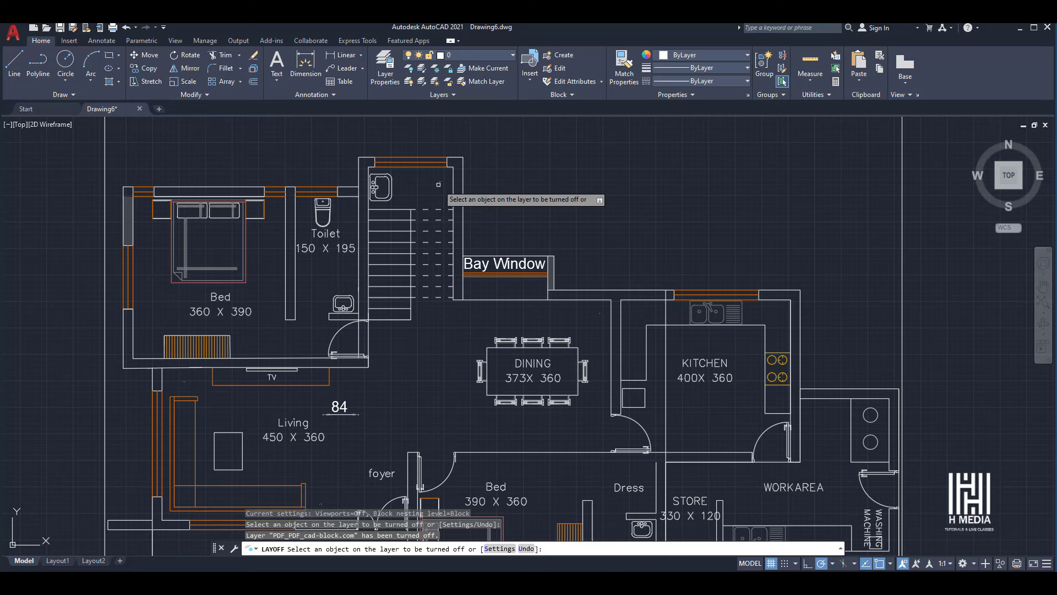
Zoom in and centre the view on the Bay Window and kitchen
scroll(504, 185, down, 2)
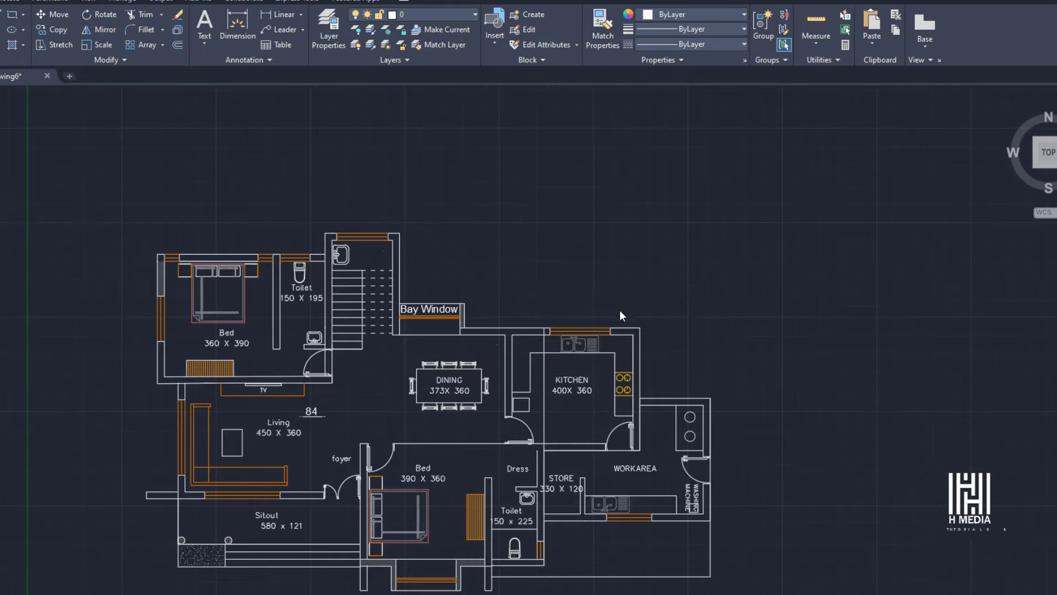
scroll(636, 310, up, 6)
mouse_move(438, 313)
middle_down()
mouse_move(602, 390)
mouse_move(667, 437)
middle_up()
mouse_move(170, 349)
middle_down()
mouse_move(208, 342)
mouse_move(104, 229)
middle_up()
mouse_move(412, 305)
middle_down()
mouse_move(250, 234)
mouse_move(240, 217)
middle_up()
mouse_move(1009, 489)
middle_down()
mouse_move(968, 457)
mouse_move(782, 429)
mouse_move(720, 345)
middle_up()
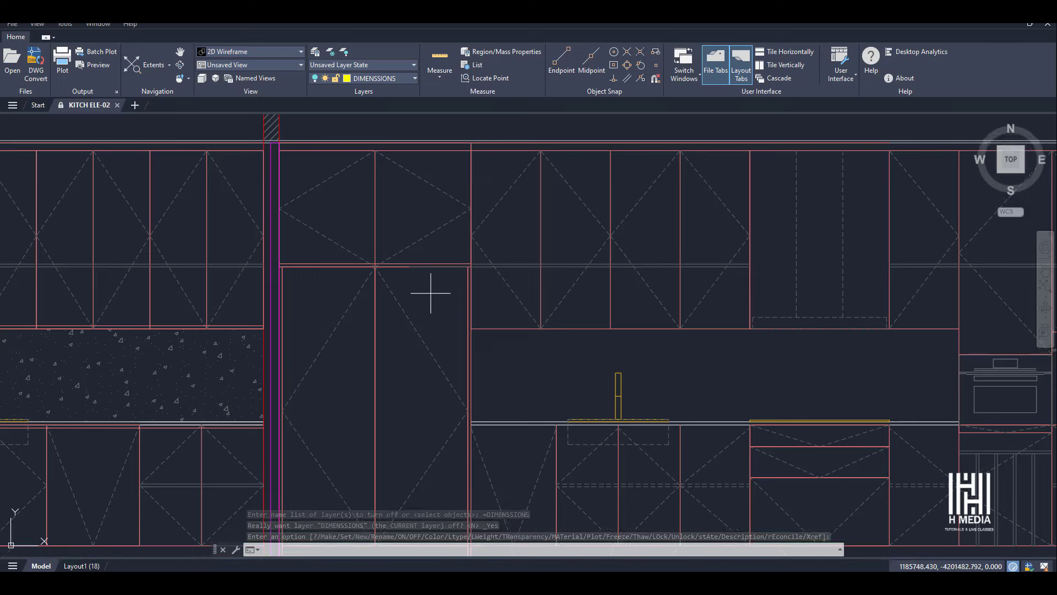
scroll(430, 292, up, 2)
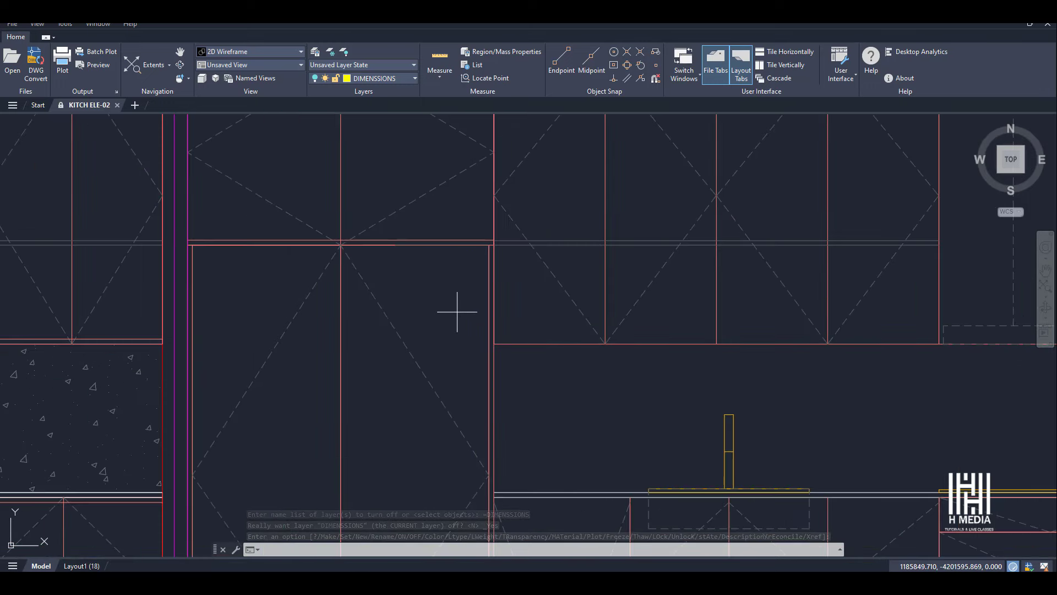
middle_drag(455, 309, 354, 345)
scroll(415, 264, down, 2)
mouse_move(468, 311)
middle_down()
mouse_move(401, 302)
mouse_move(493, 323)
middle_up()
scroll(375, 306, up, 2)
middle_drag(252, 298, 407, 304)
scroll(340, 347, down, 3)
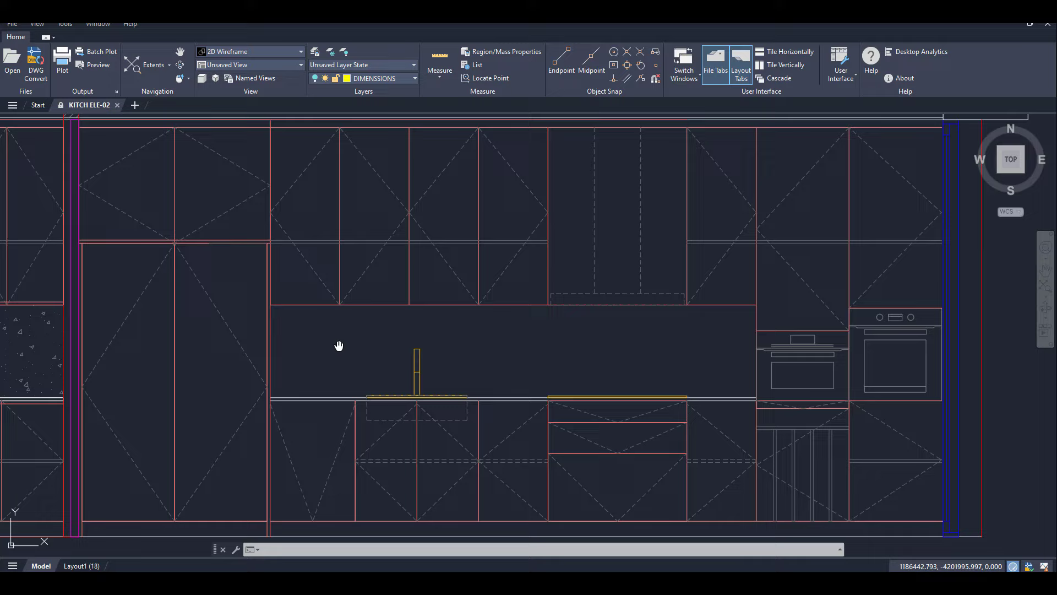
scroll(358, 321, up, 3)
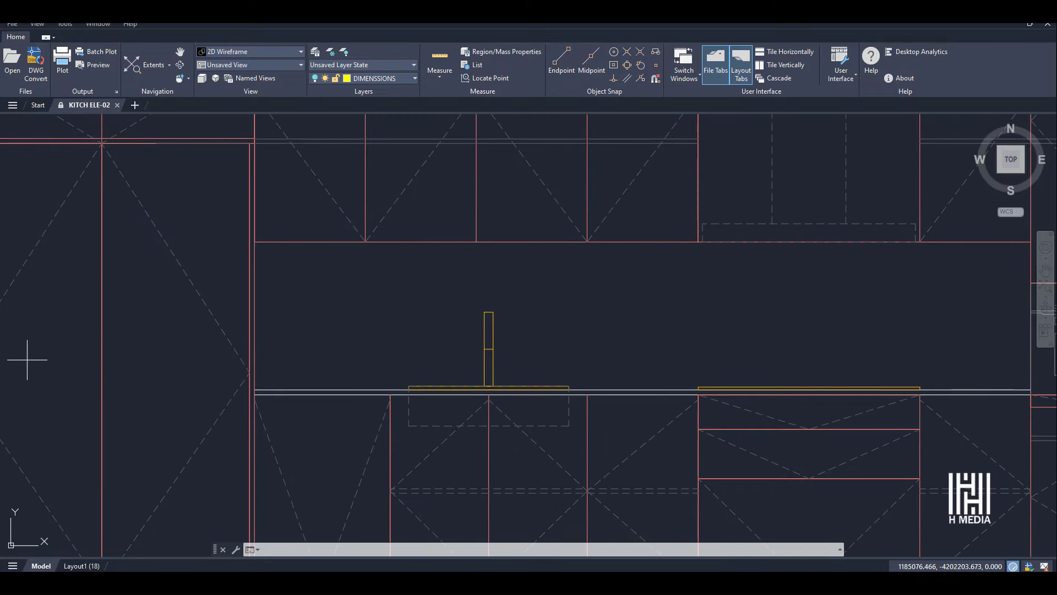